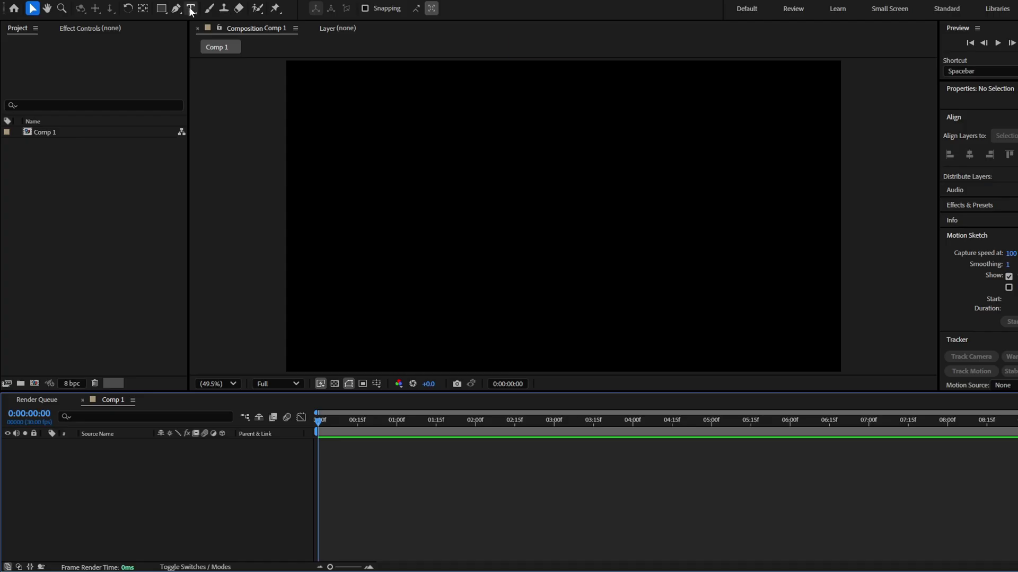
# - Create the 'FADING TEXT' layer, move its anchor to the text centre and centre it in the comp
pyautogui.click(192, 8)
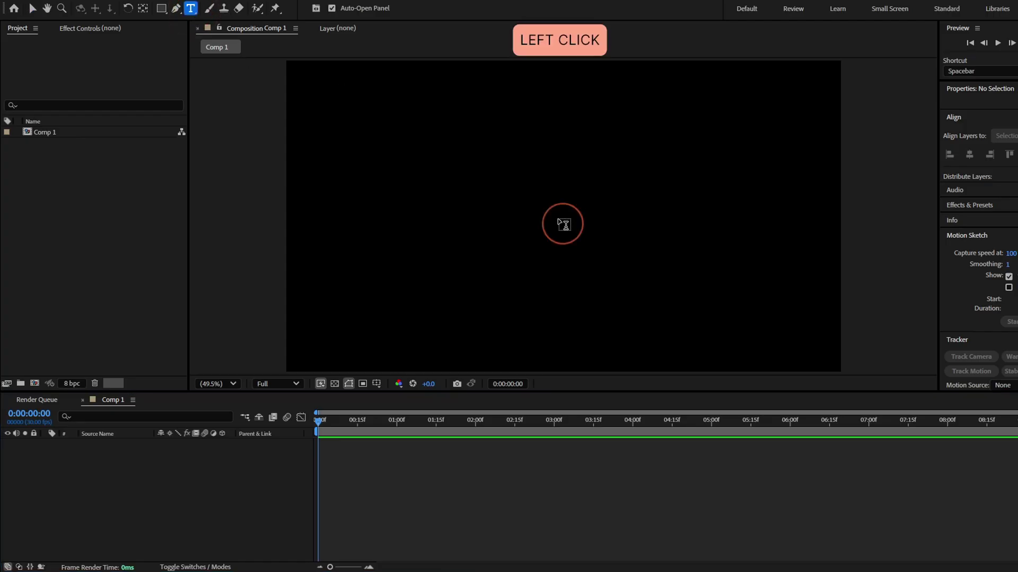
pyautogui.click(559, 218)
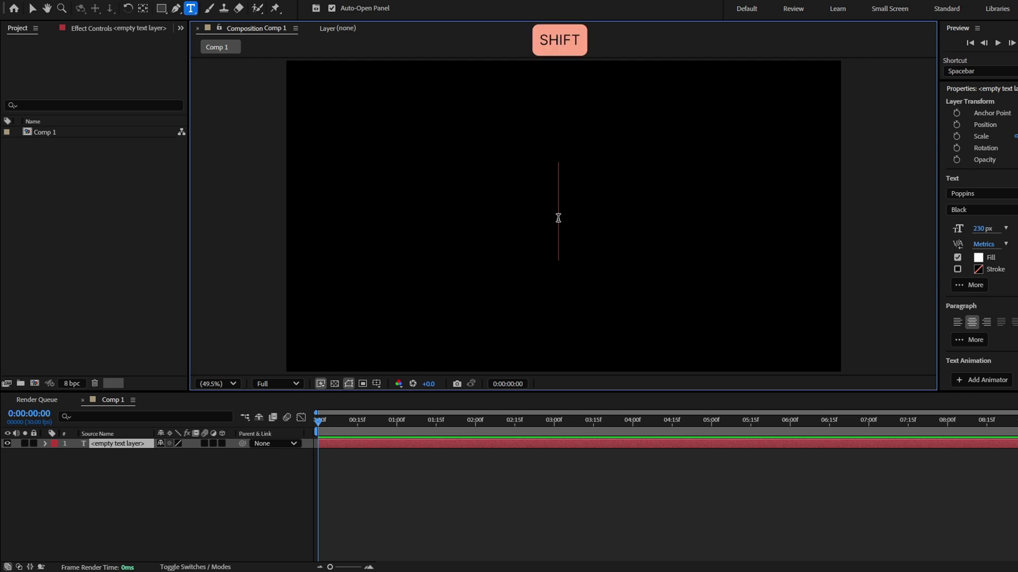
pyautogui.write('FADING TEXT')
pyautogui.hotkey('ctrl', 'alt', 'Home')
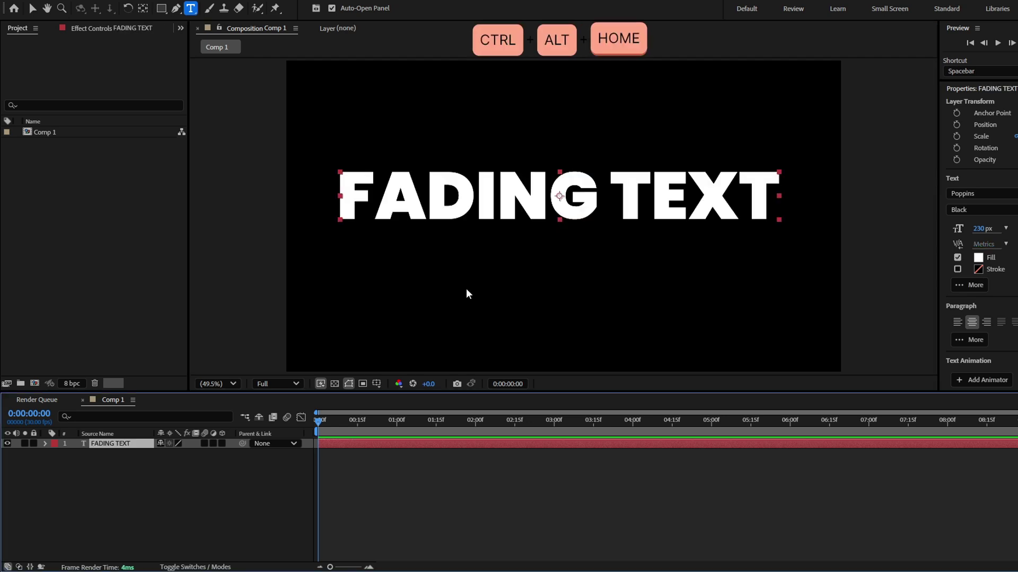
pyautogui.hotkey('ctrl', 'Home')
pyautogui.press('v')
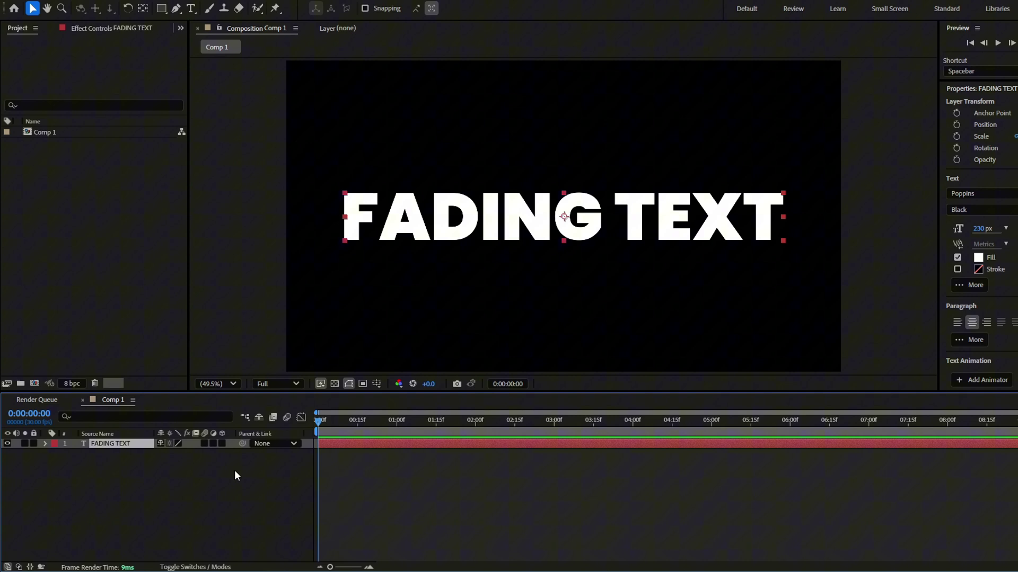
# - Add an Opacity text animator to the layer and lower its opacity to 0%
pyautogui.click(43, 444)
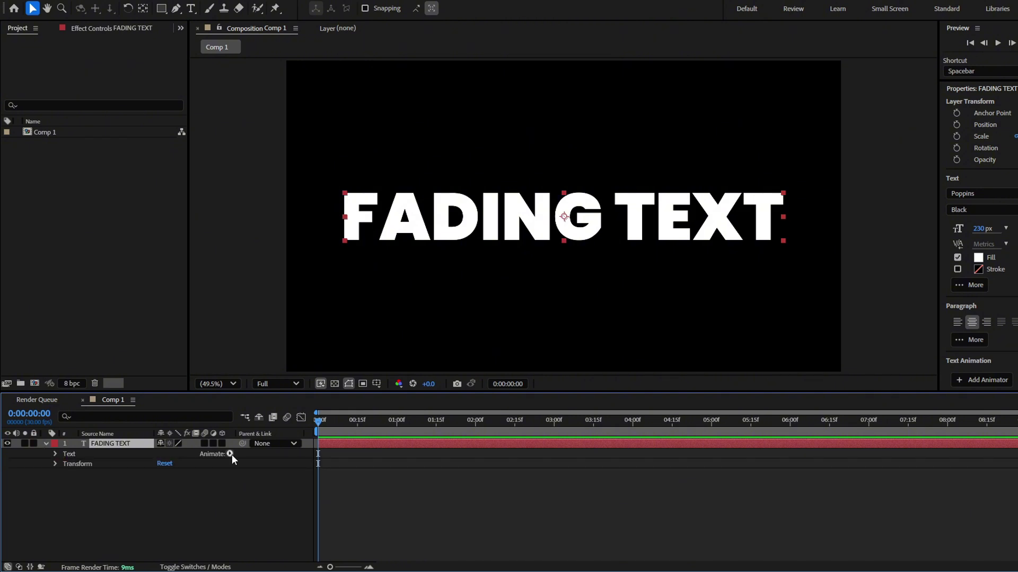
pyautogui.click(230, 453)
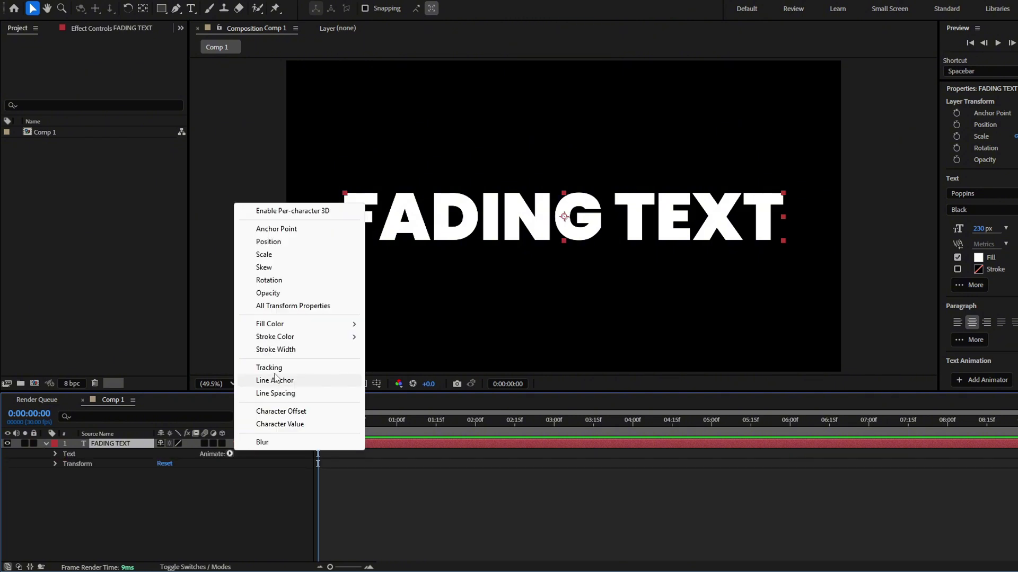
pyautogui.click(269, 293)
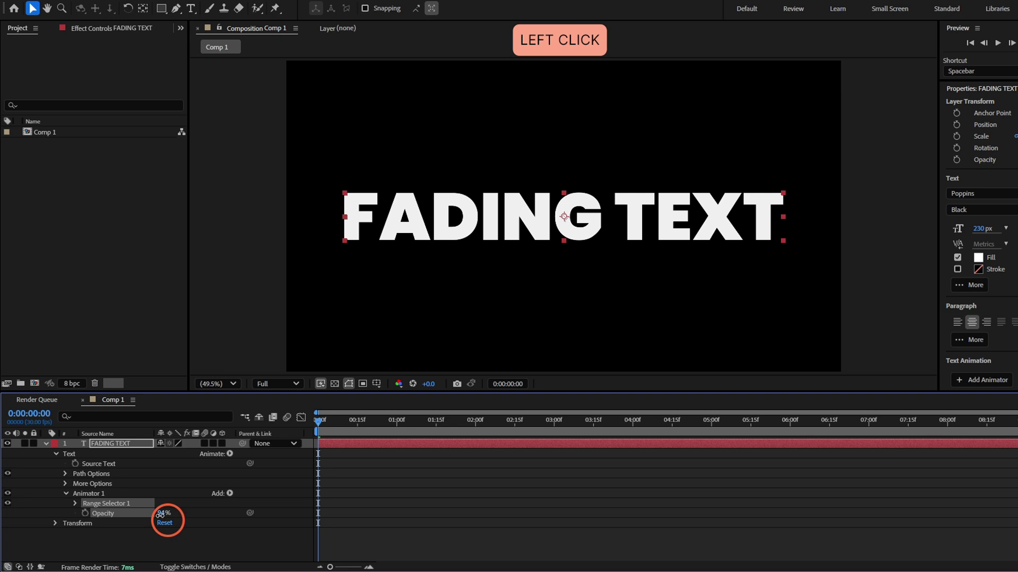
pyautogui.moveTo(163, 515); pyautogui.dragTo(73, 509)
# - Set Range Selector 1's Advanced shape to Ramp Up
pyautogui.click(75, 504)
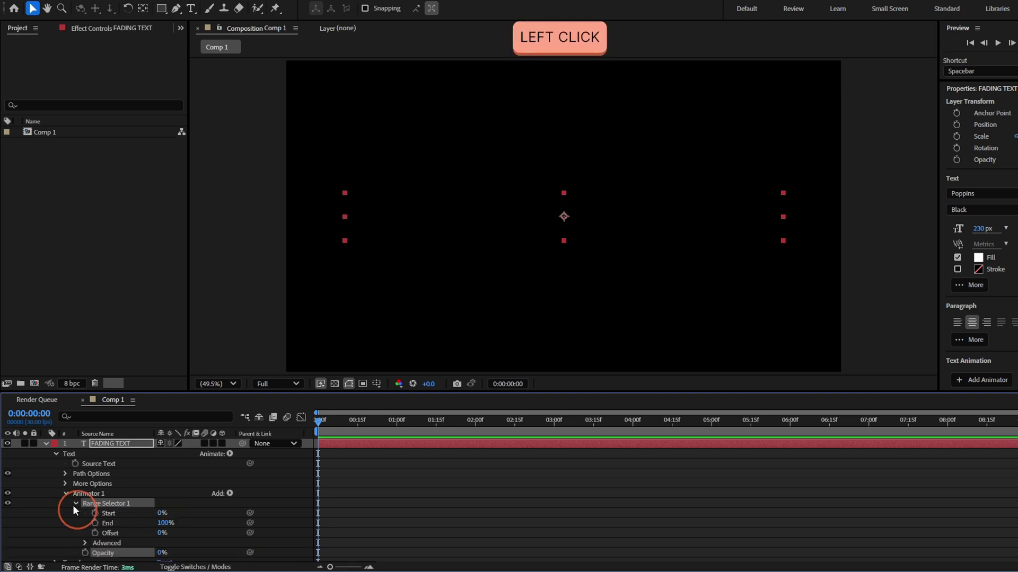
pyautogui.click(84, 543)
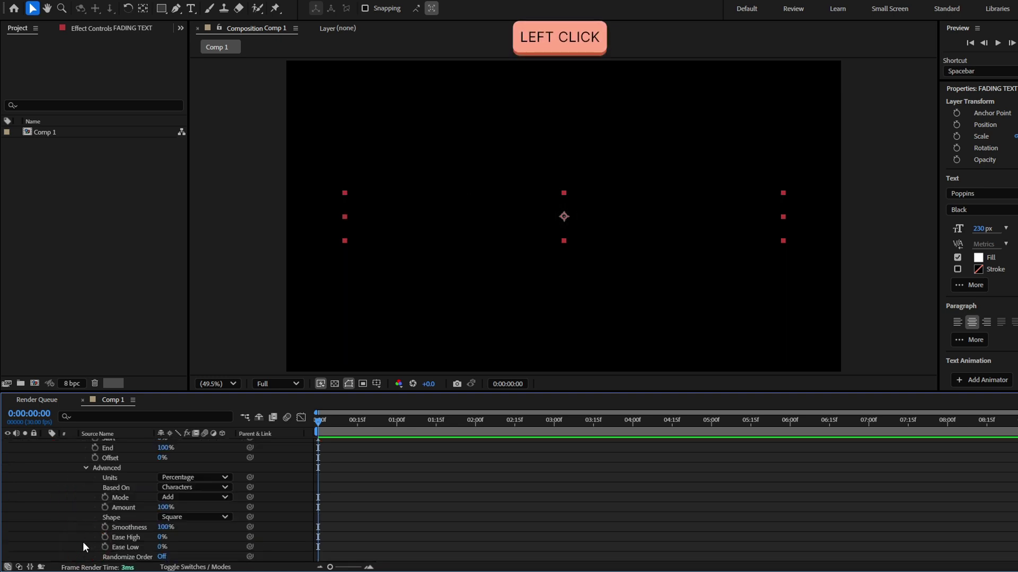
pyautogui.click(176, 519)
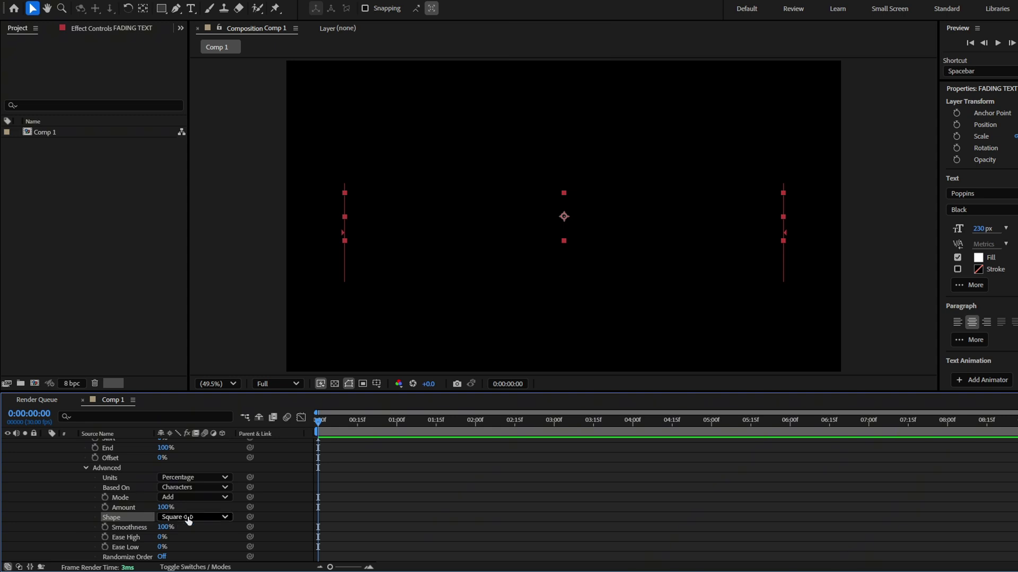
pyautogui.click(188, 518)
pyautogui.click(205, 453)
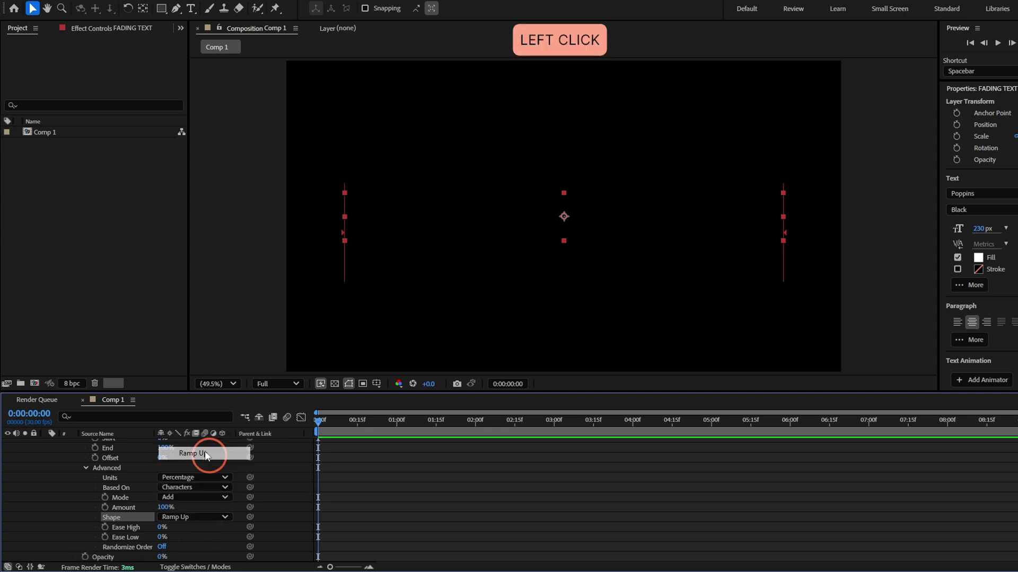
pyautogui.scroll(3, 334, 484)
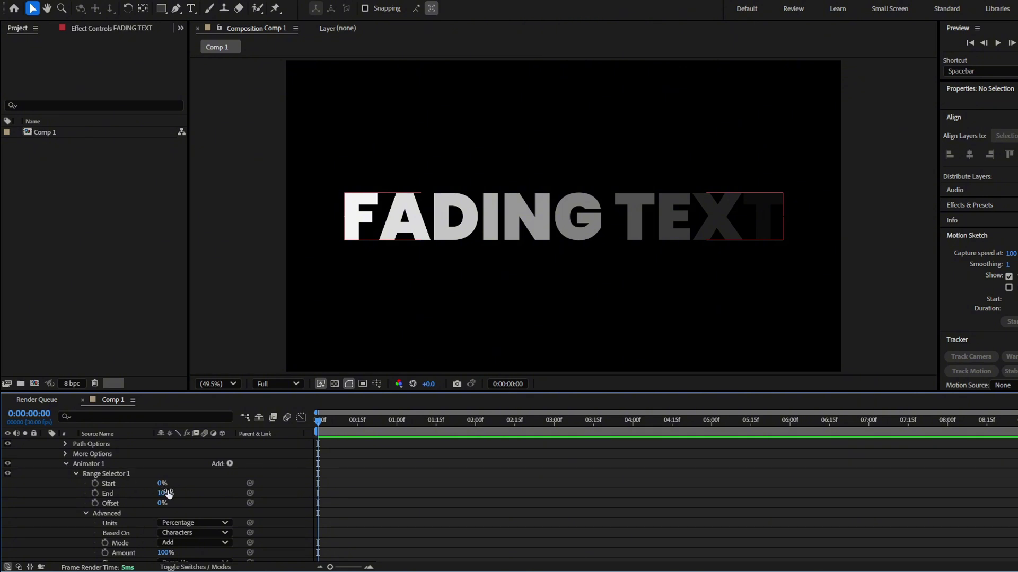
# - Keyframe Offset from -100% at the start to 100% at 0:00:01:15 for a left-to-right fade-in
pyautogui.moveTo(166, 494)
pyautogui.mouseDown()
pyautogui.moveTo(146, 503)
pyautogui.moveTo(245, 441)
pyautogui.mouseUp()
pyautogui.moveTo(161, 504); pyautogui.dragTo(290, 493)
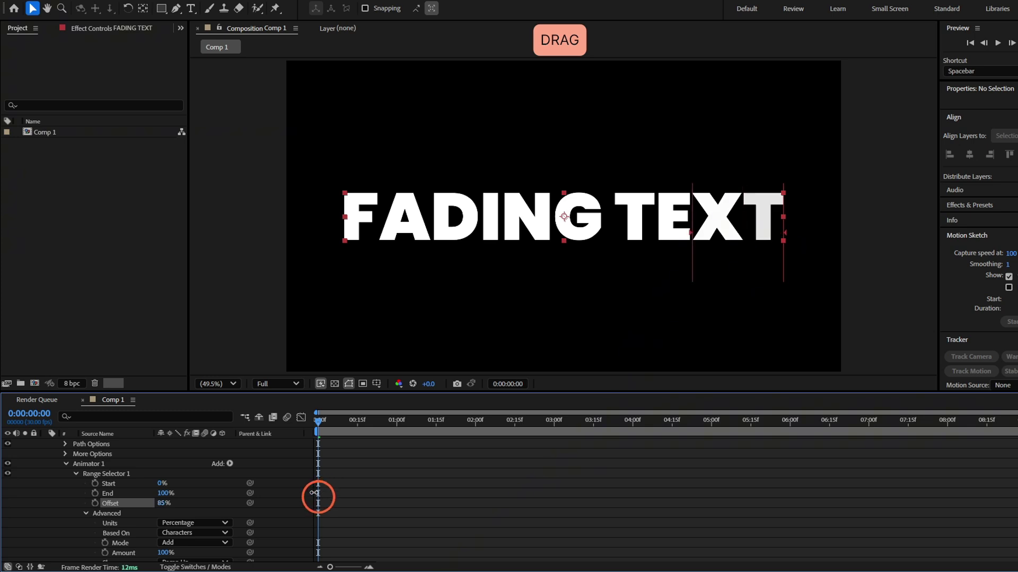
pyautogui.moveTo(319, 491); pyautogui.dragTo(173, 509)
pyautogui.click(95, 503)
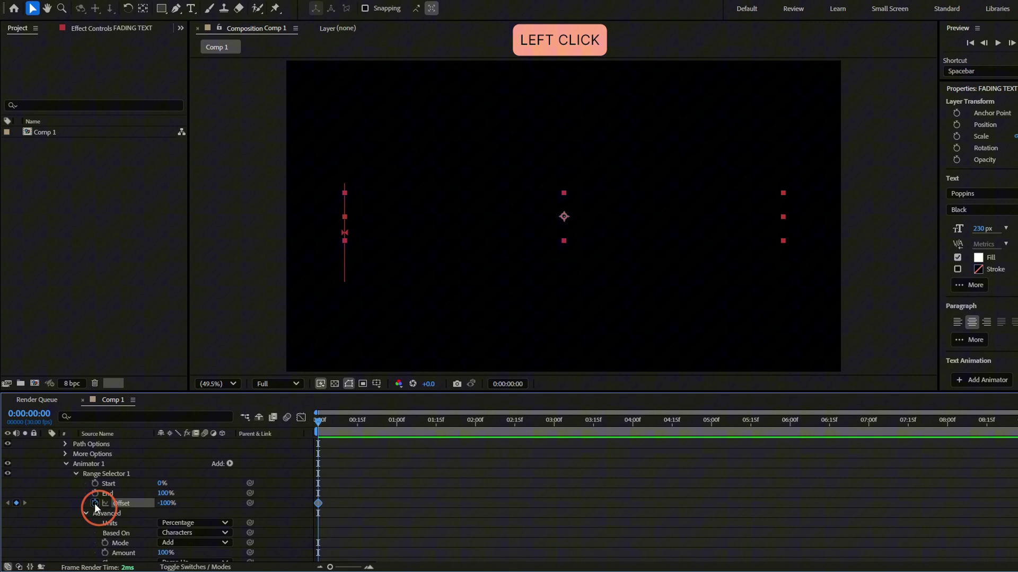
pyautogui.moveTo(333, 424); pyautogui.dragTo(436, 426)
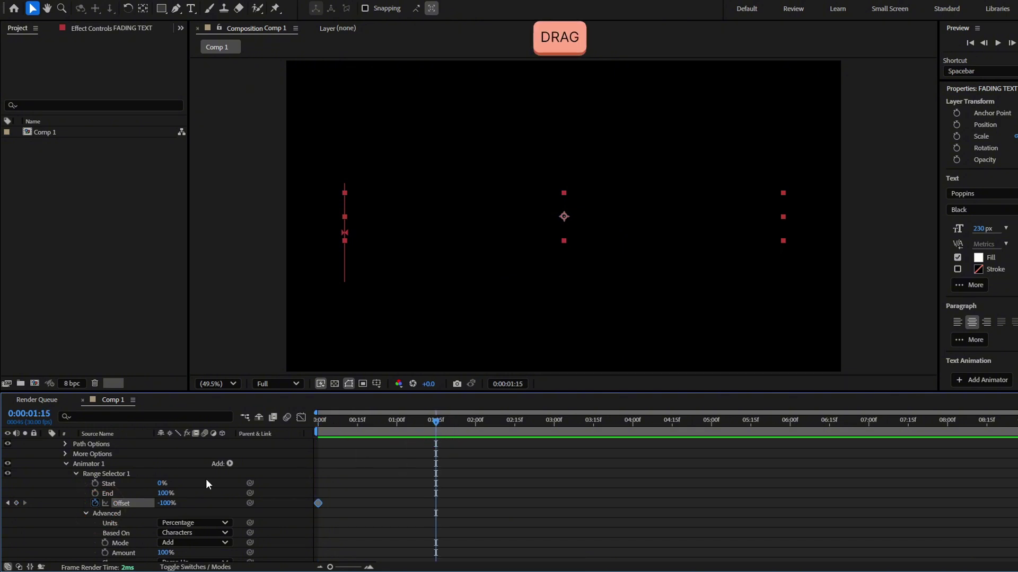
pyautogui.moveTo(166, 503); pyautogui.dragTo(334, 503)
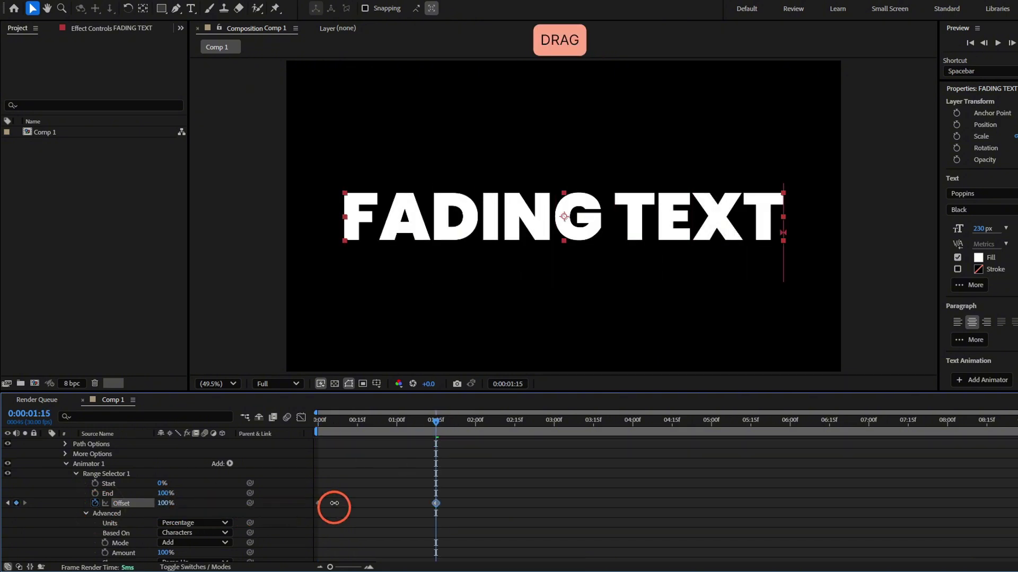
# - Preview the fade-in animation from the beginning
pyautogui.click(476, 477)
pyautogui.press('space')
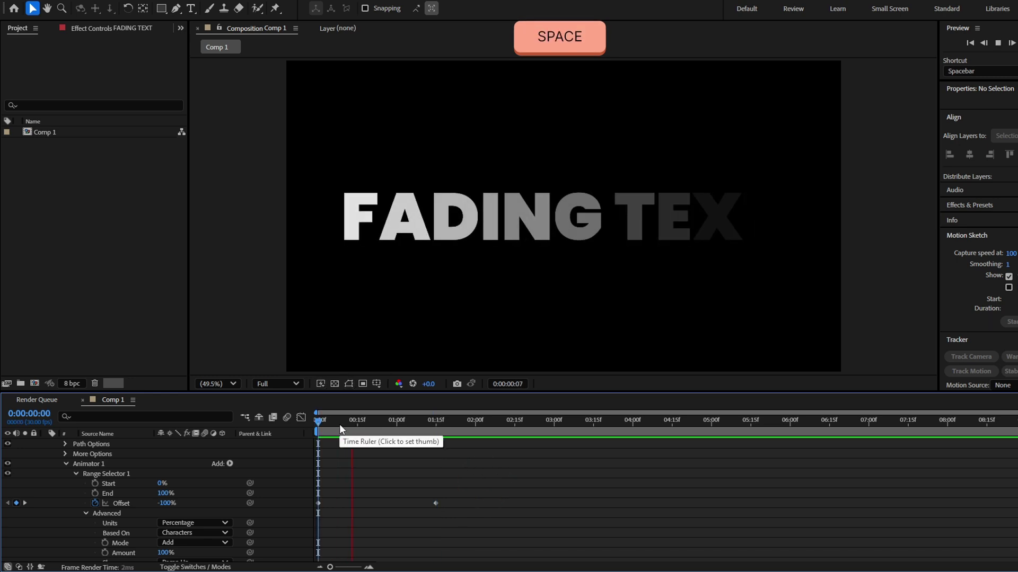
pyautogui.moveTo(340, 424); pyautogui.dragTo(295, 431)
pyautogui.press('space')
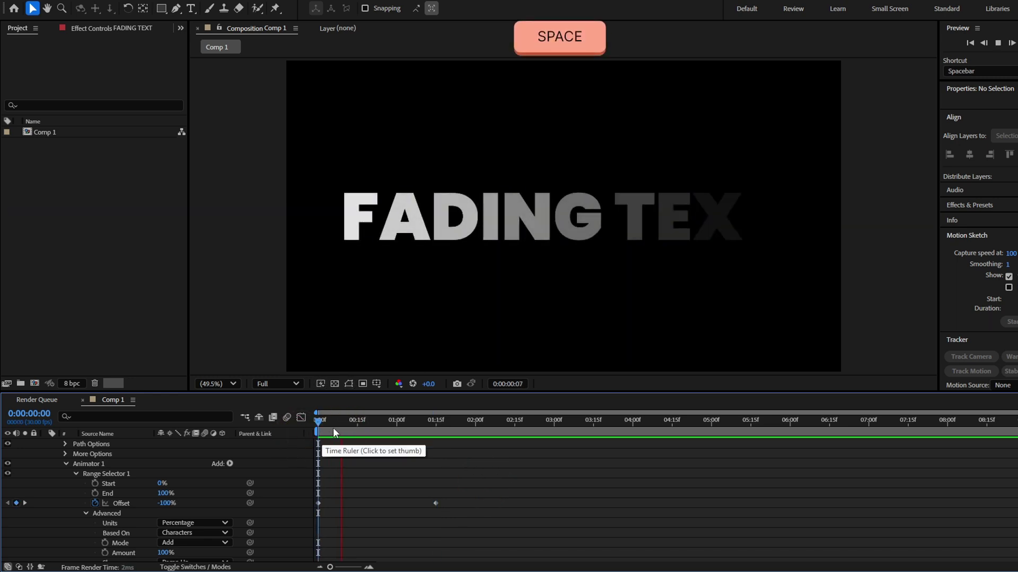
# - Duplicate Animator 1 to create a second opacity animator
pyautogui.moveTo(439, 422); pyautogui.dragTo(469, 422)
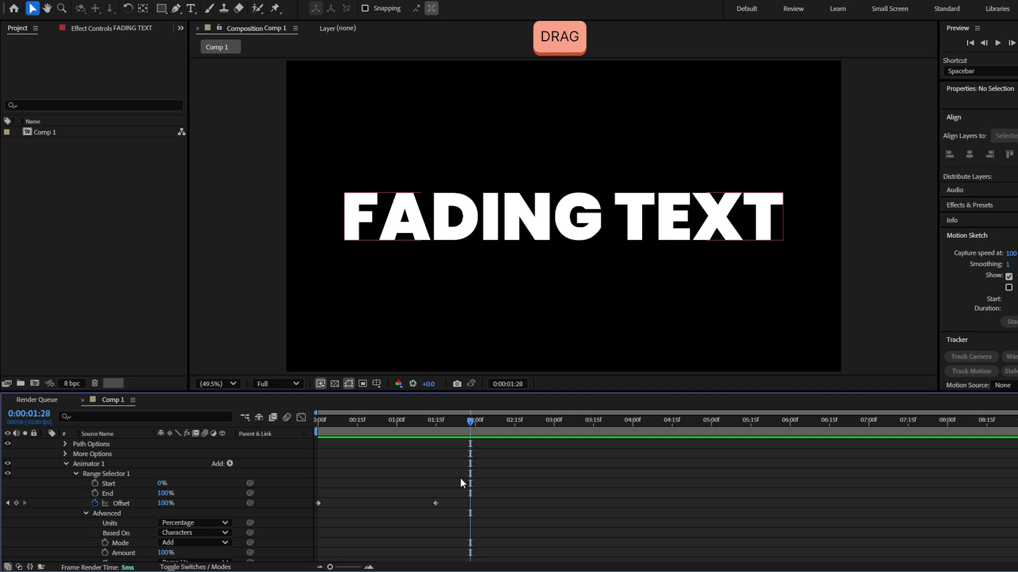
pyautogui.click(112, 464)
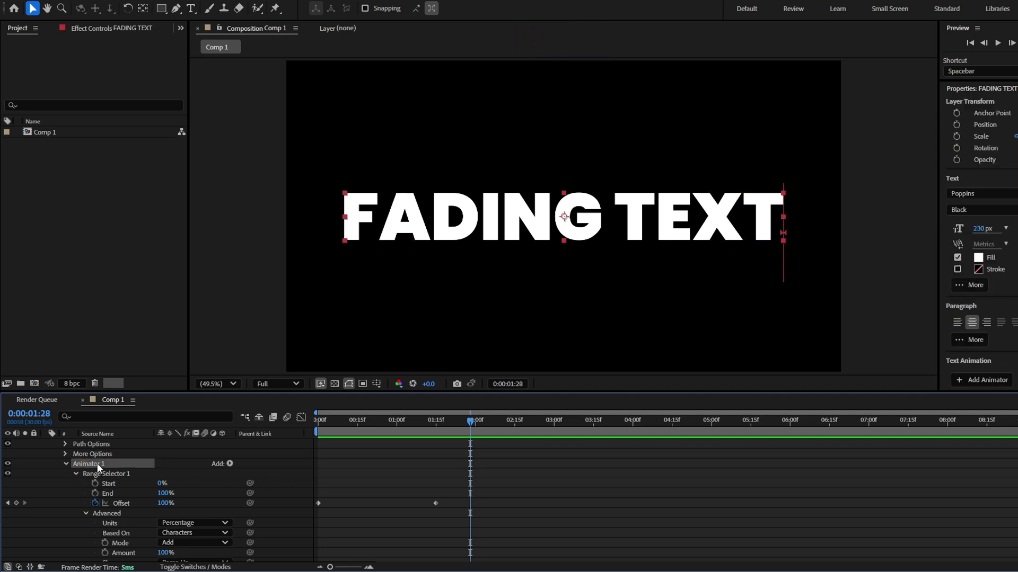
pyautogui.hotkey('ctrl', 'd')
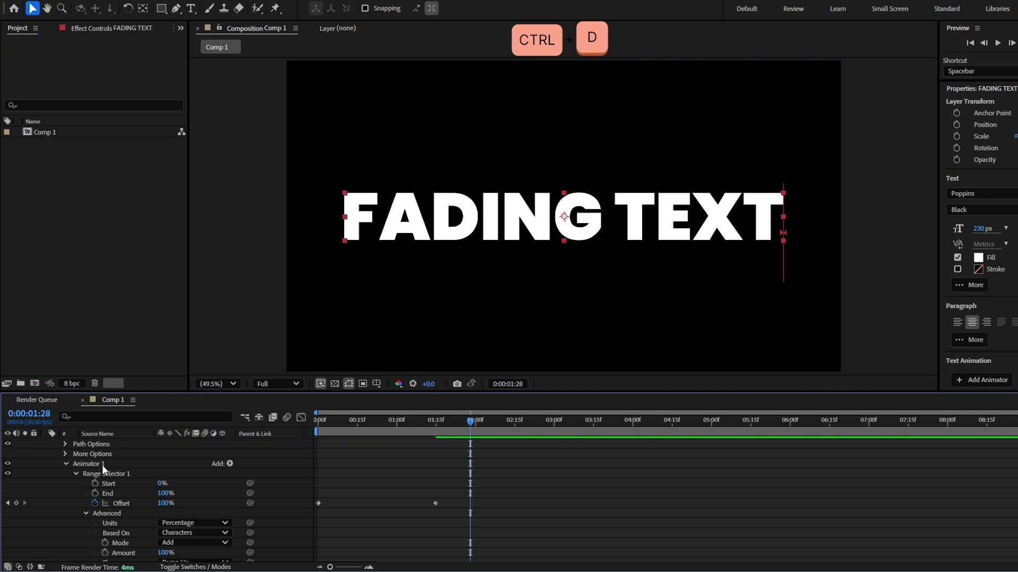
pyautogui.scroll(2, 98, 470)
pyautogui.click(64, 487)
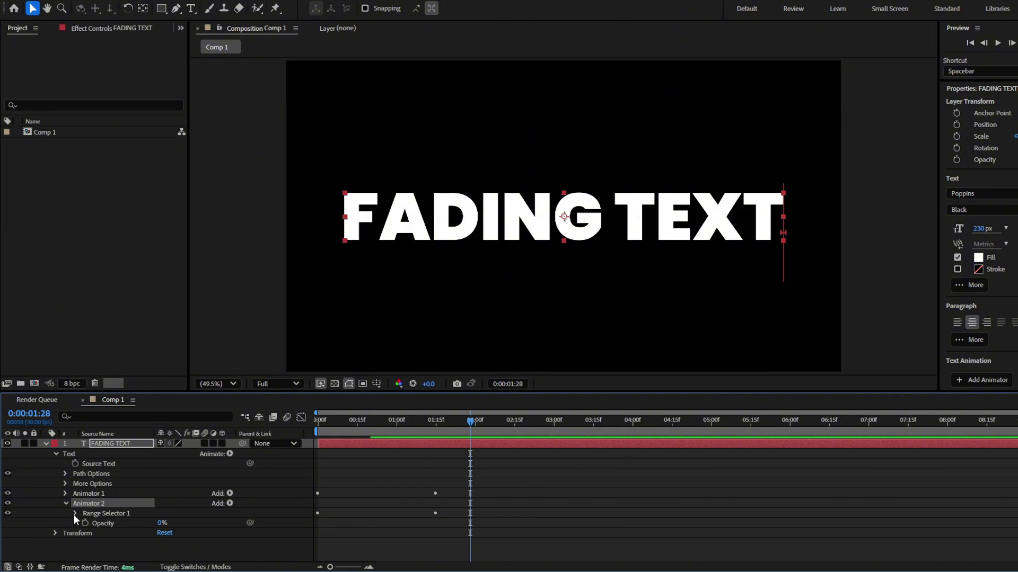
# - Set Animator 2's range selector shape to Ramp Down
pyautogui.click(75, 513)
pyautogui.scroll(-1, 72, 512)
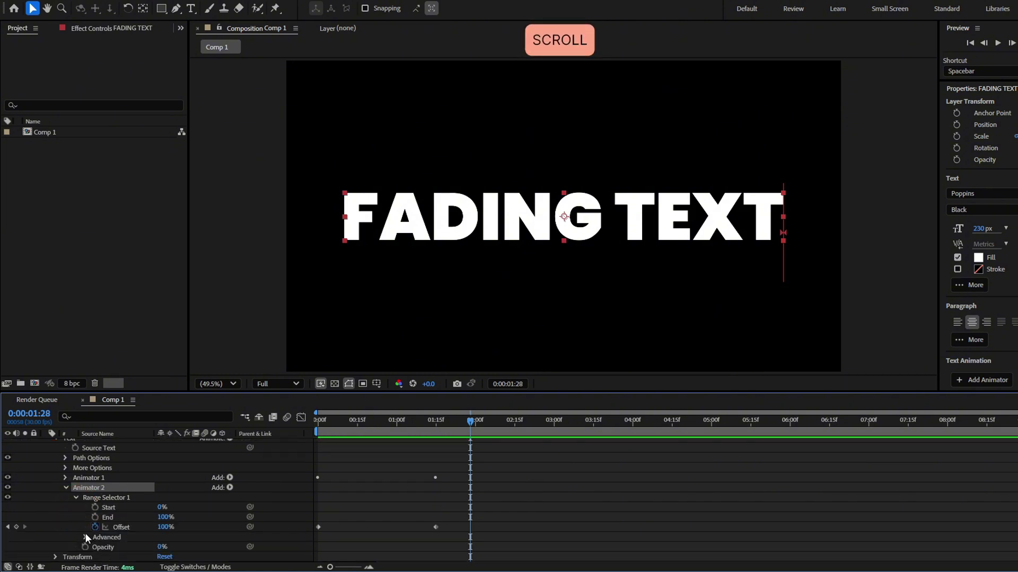
pyautogui.click(86, 538)
pyautogui.scroll(-4, 76, 517)
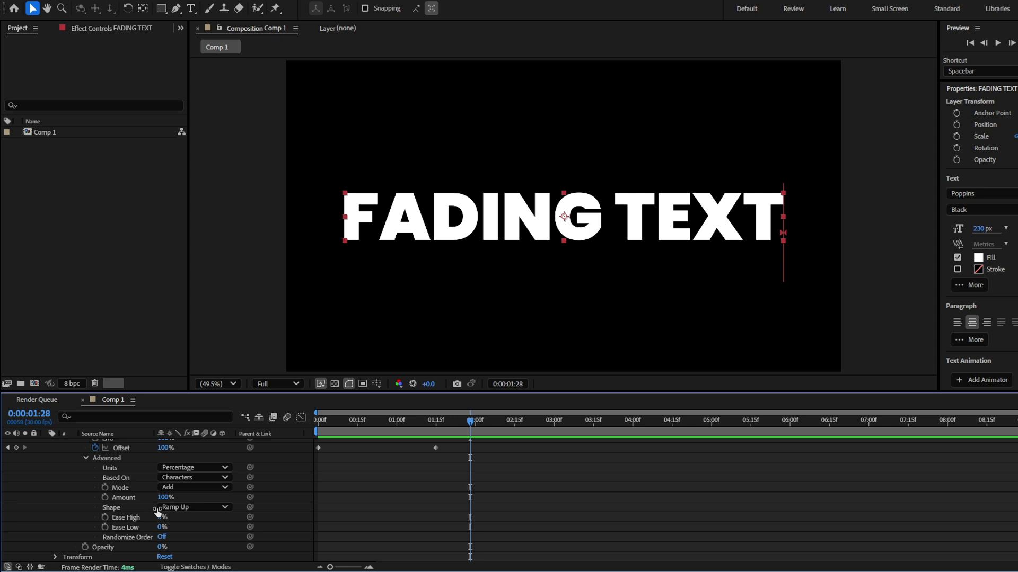
pyautogui.click(190, 509)
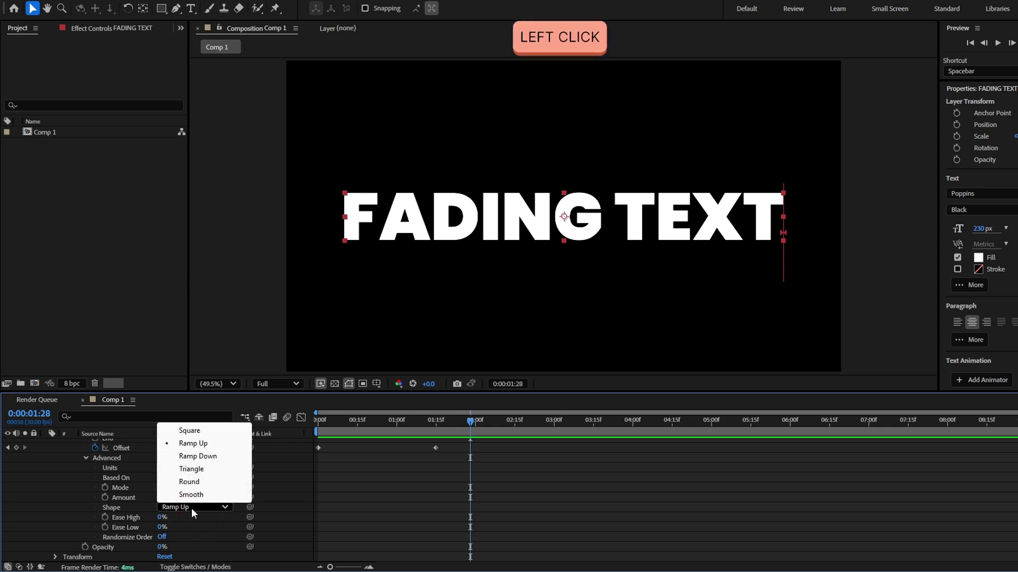
pyautogui.click(198, 456)
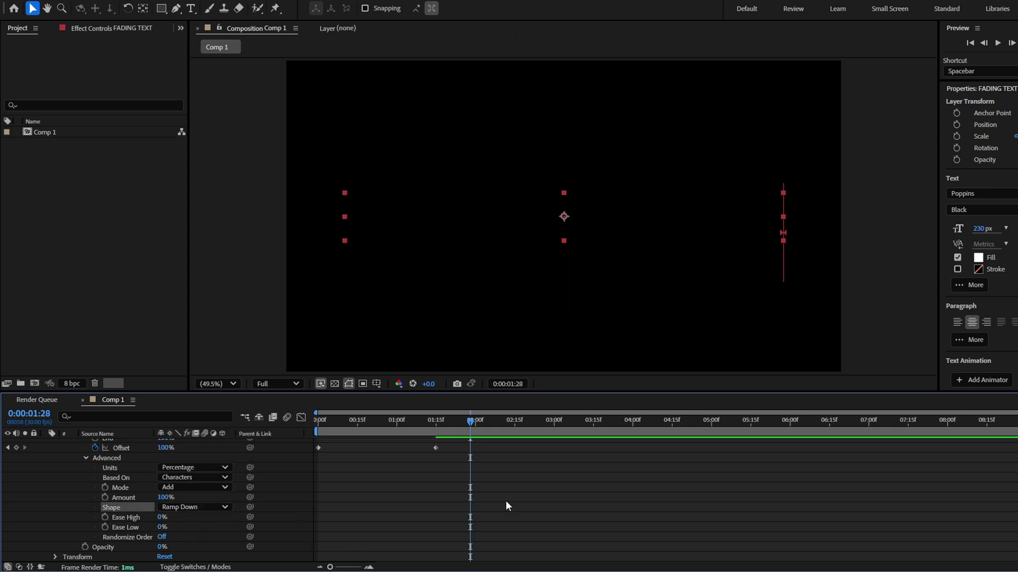
pyautogui.scroll(3, 457, 486)
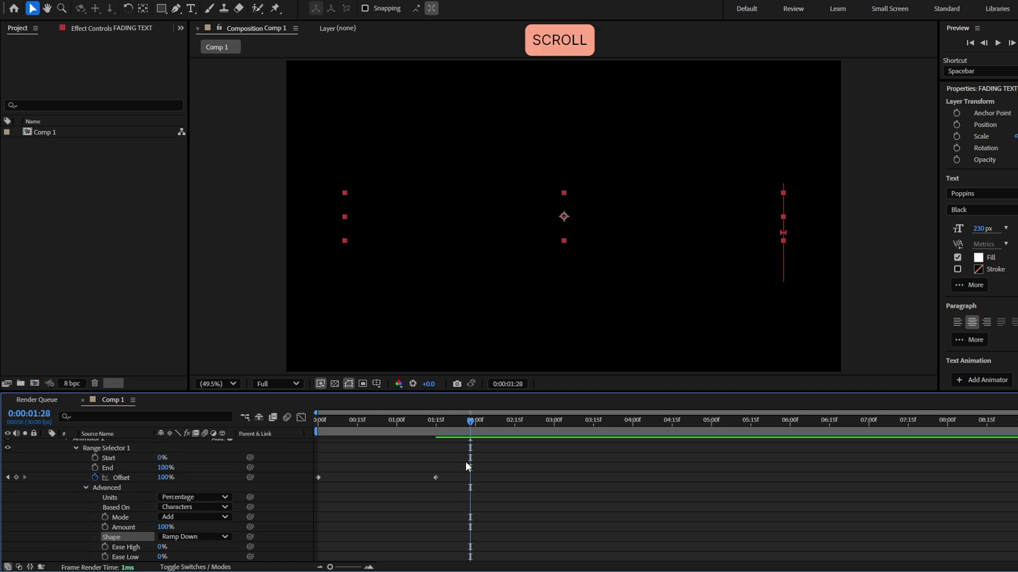
pyautogui.moveTo(465, 462)
pyautogui.mouseDown()
pyautogui.moveTo(318, 476)
pyautogui.moveTo(479, 477)
pyautogui.mouseUp()
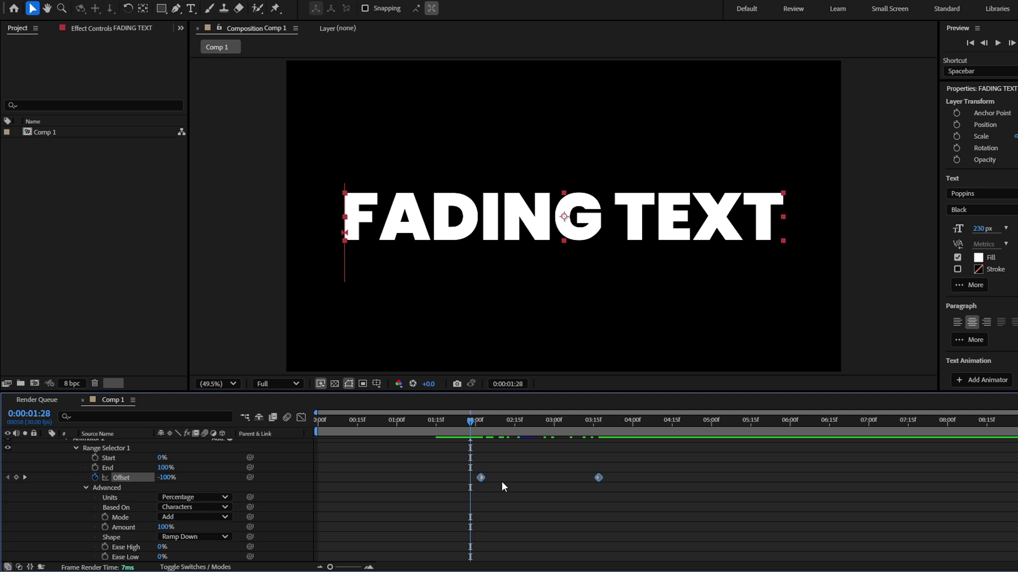
# - Reveal the keyframed properties and shift the second Offset keyframes later, then preview
pyautogui.press('u')
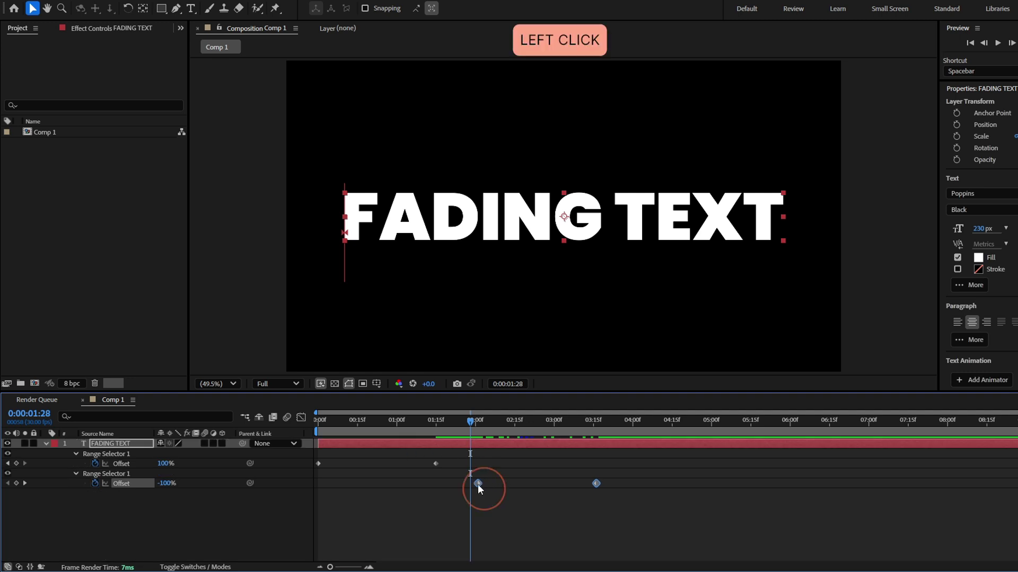
pyautogui.moveTo(480, 484); pyautogui.dragTo(495, 484)
pyautogui.click(395, 451)
pyautogui.press('space')
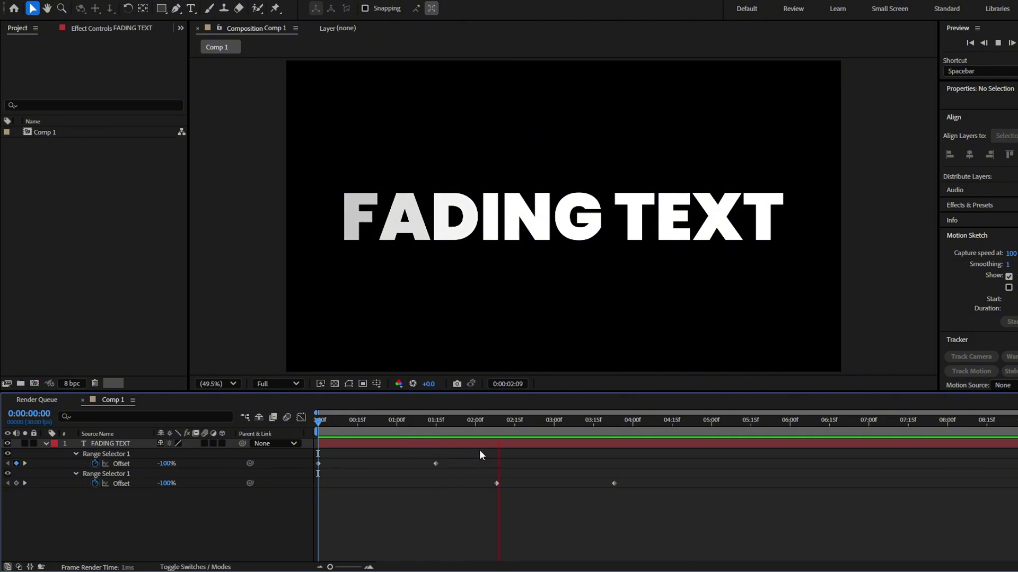
pyautogui.moveTo(412, 427); pyautogui.dragTo(470, 424)
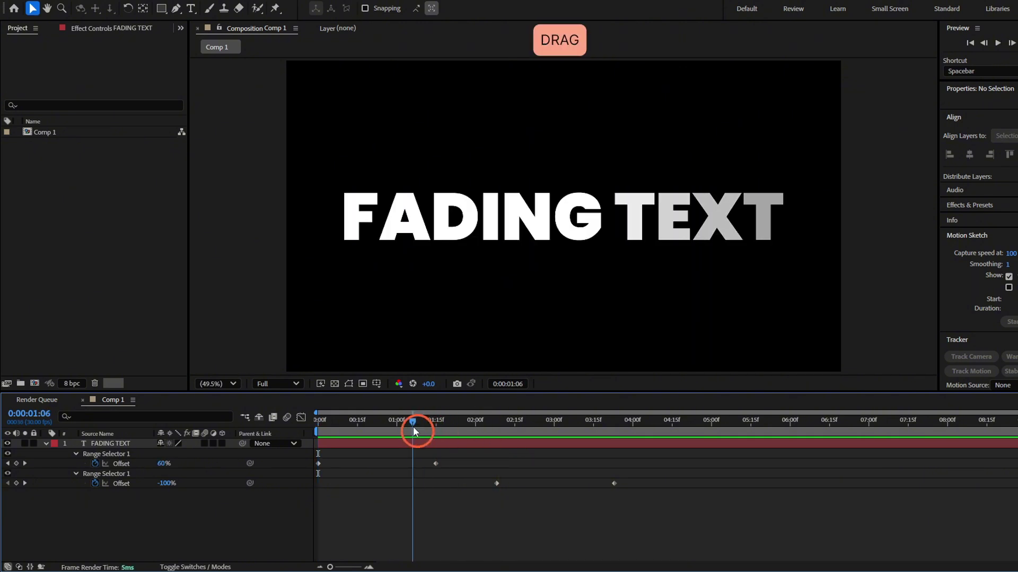
# - Reposition the fade-out Offset keyframes earlier and preview the result
pyautogui.moveTo(691, 481)
pyautogui.mouseDown()
pyautogui.moveTo(466, 459)
pyautogui.moveTo(543, 484)
pyautogui.mouseUp()
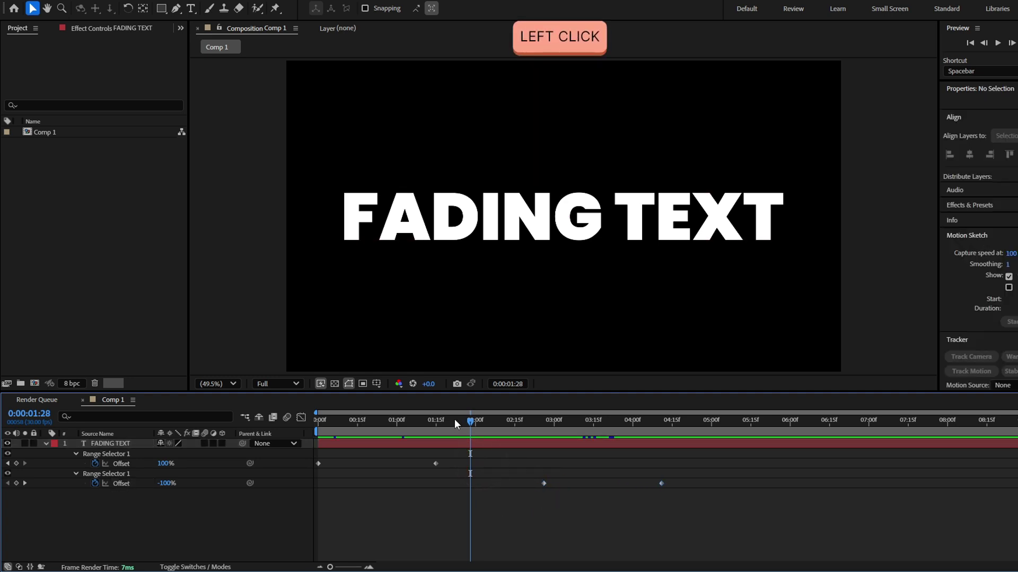
pyautogui.moveTo(454, 418); pyautogui.dragTo(398, 419)
pyautogui.moveTo(738, 494); pyautogui.dragTo(459, 463)
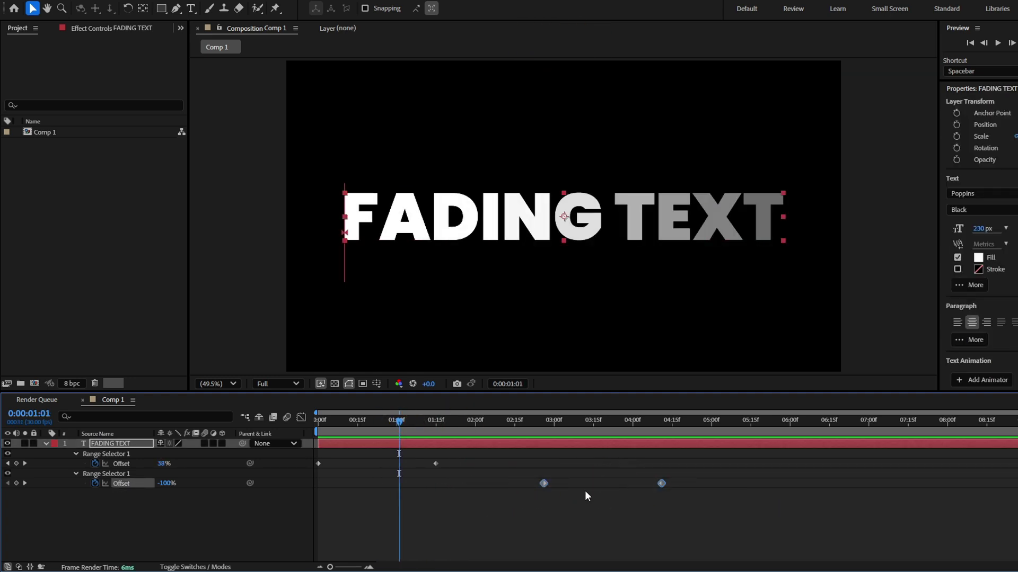
pyautogui.moveTo(544, 484); pyautogui.dragTo(459, 487)
pyautogui.click(432, 488)
pyautogui.press('space')
pyautogui.click(364, 423)
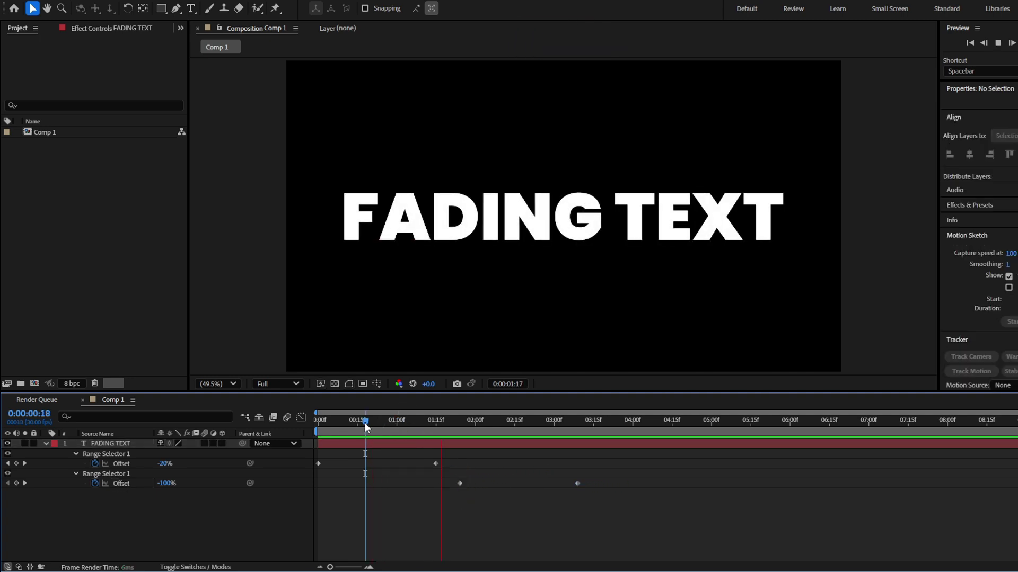
# - Nudge the fade-out keyframes later so they sit after the fade-in finishes
pyautogui.click(459, 483)
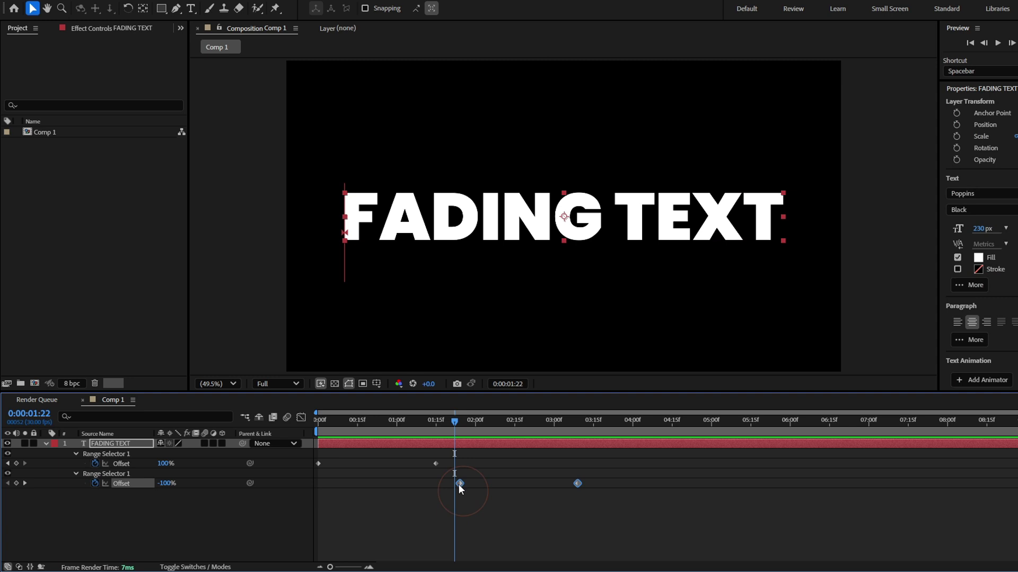
pyautogui.moveTo(459, 484); pyautogui.dragTo(497, 487)
pyautogui.click(447, 472)
pyautogui.click(450, 422)
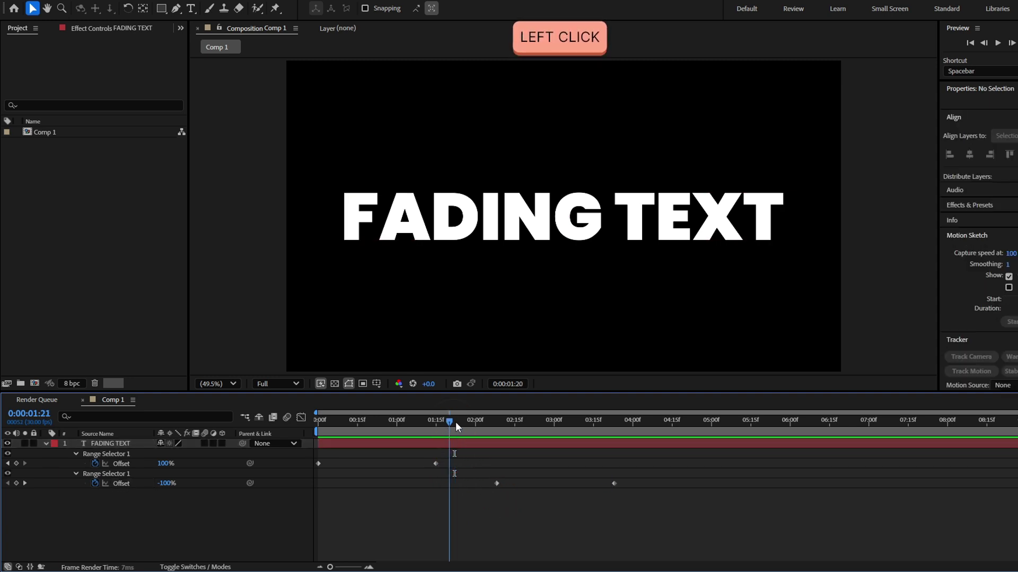
# - Change the layer's wording to 'ANY TEXT' and replay the animation
pyautogui.doubleClick(465, 445)
pyautogui.write('ANY TEXT')
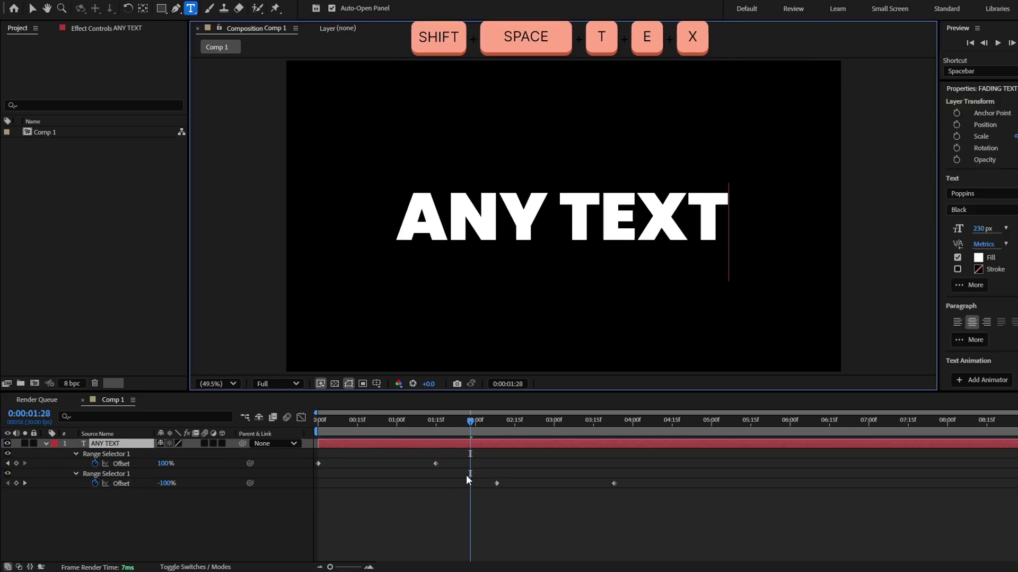
pyautogui.click(426, 425)
pyautogui.press('space')
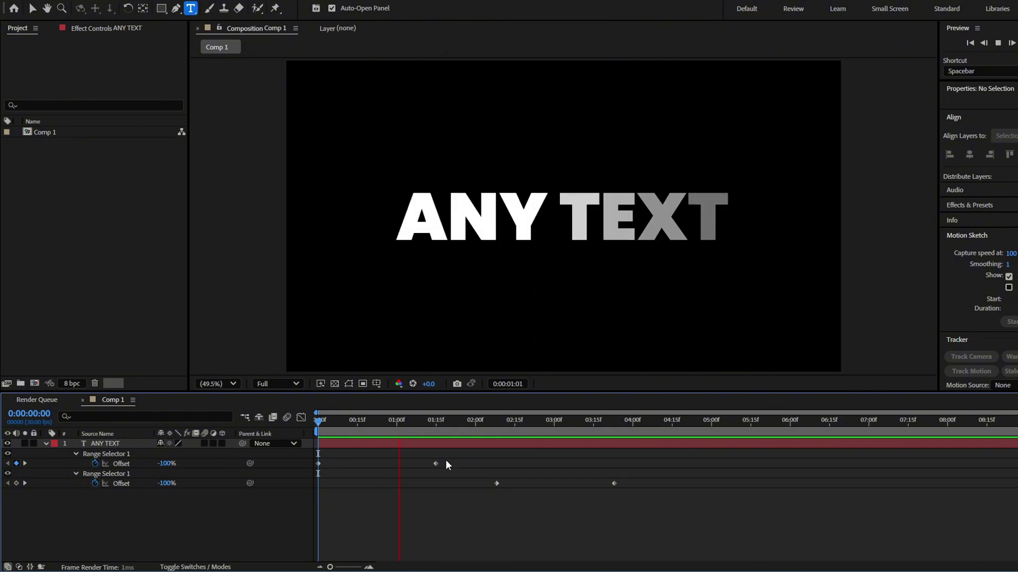
pyautogui.click(461, 427)
pyautogui.press('space')
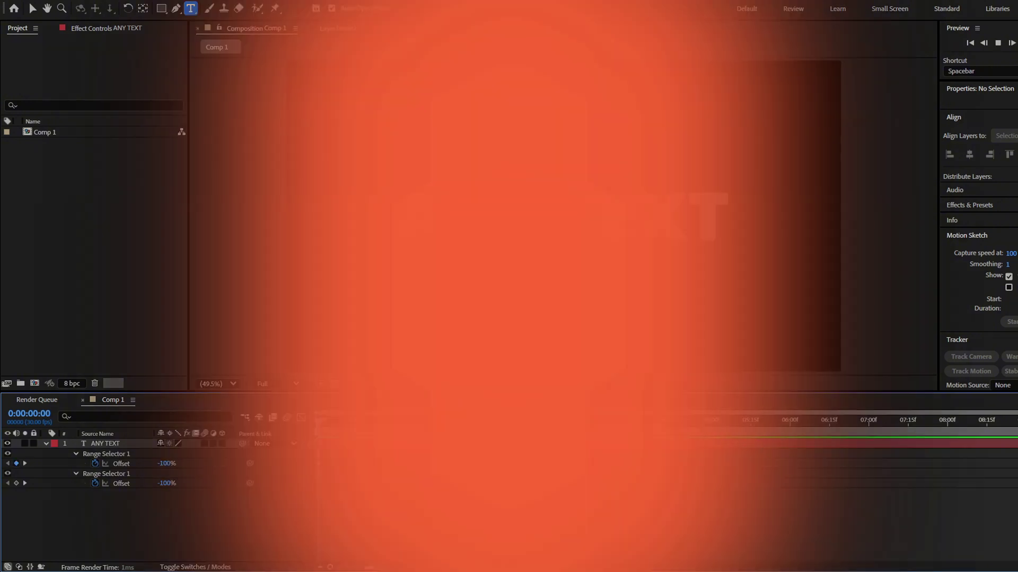